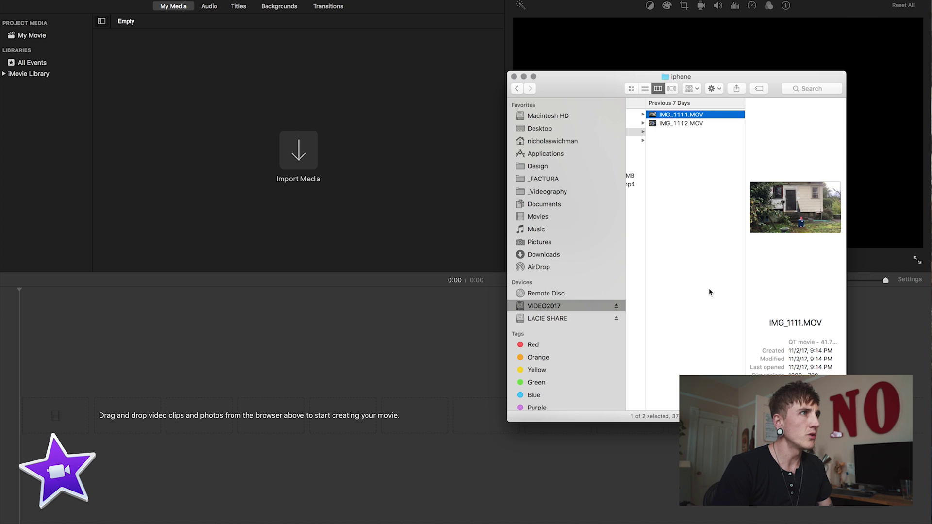
Drag IMG_1111.MOV from the iphone folder onto the My Movie timeline, making a 0:36 movie.
{"action": "left_click", "coordinate": [411, 119]}
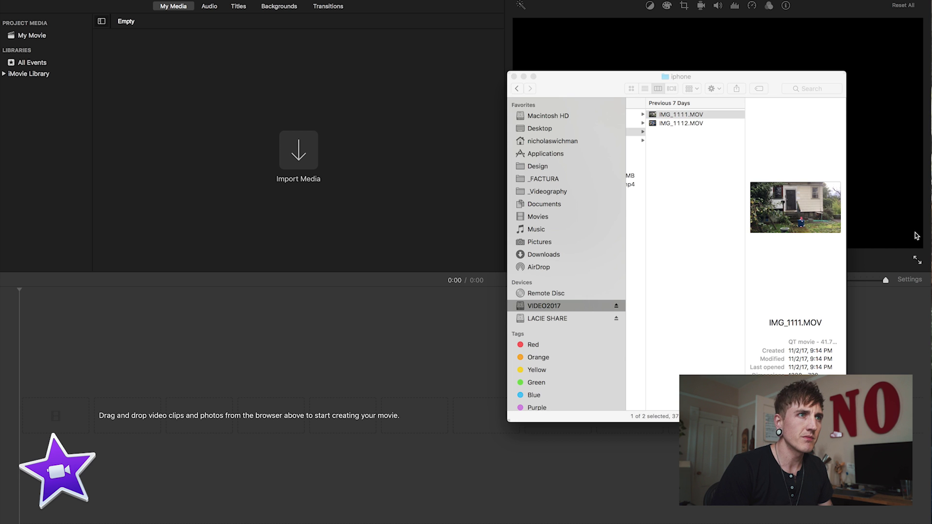
{"action": "left_click_drag", "start_coordinate": [580, 85], "coordinate": [581, 110]}
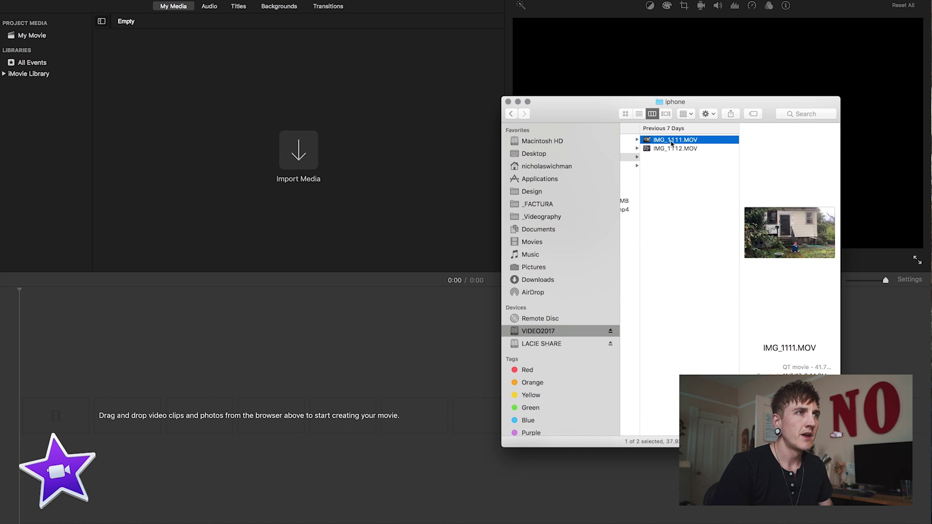
{"action": "left_click_drag", "start_coordinate": [670, 144], "coordinate": [219, 385]}
{"action": "left_click", "coordinate": [281, 323]}
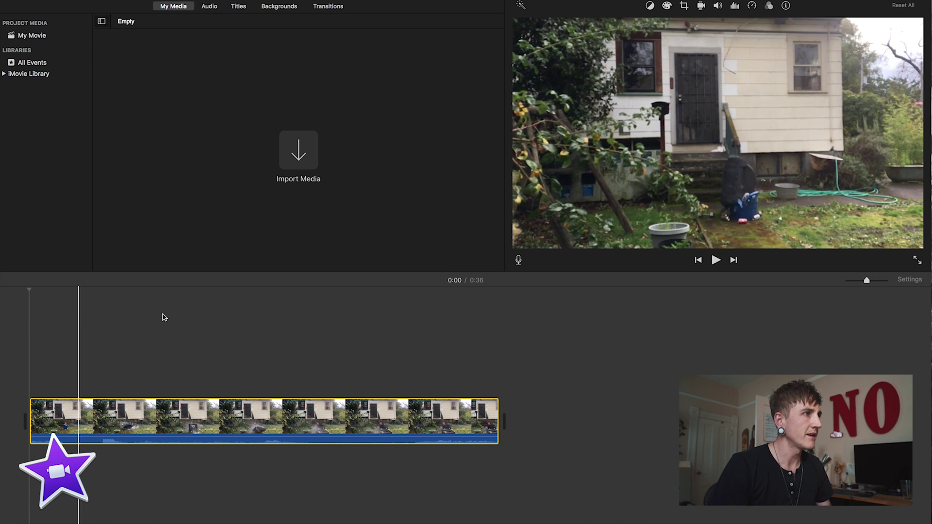
{"action": "left_click", "coordinate": [79, 340]}
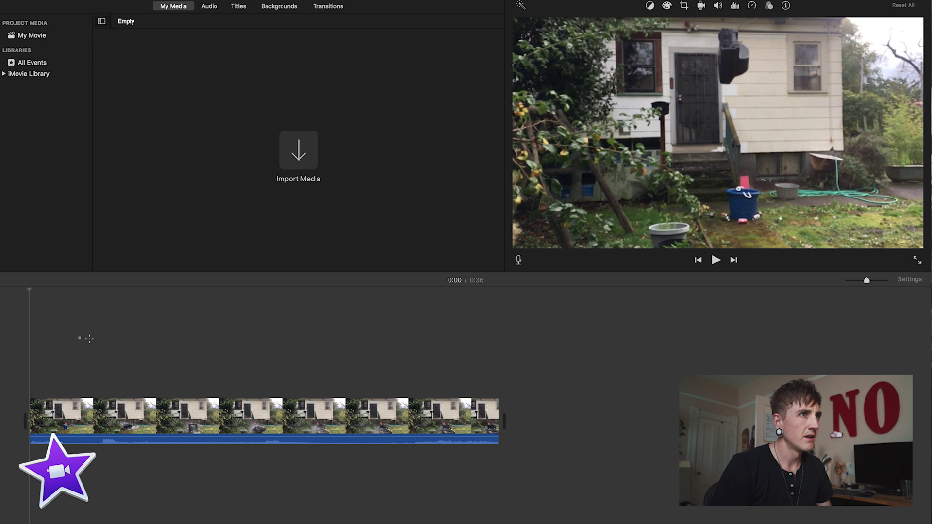
Preview the clip from a few seconds in, stopping playback at 0:07.
{"action": "left_click", "coordinate": [93, 342]}
{"action": "key", "text": "space"}
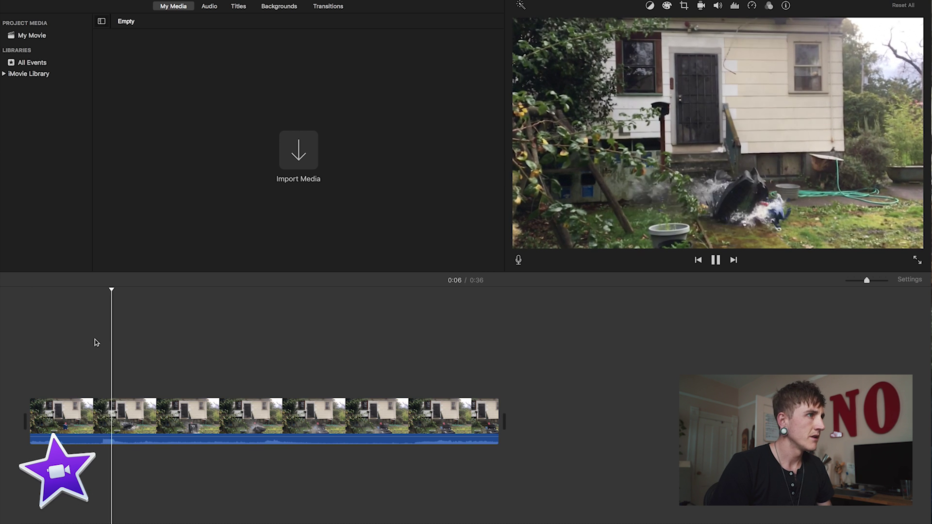
{"action": "key", "text": "space"}
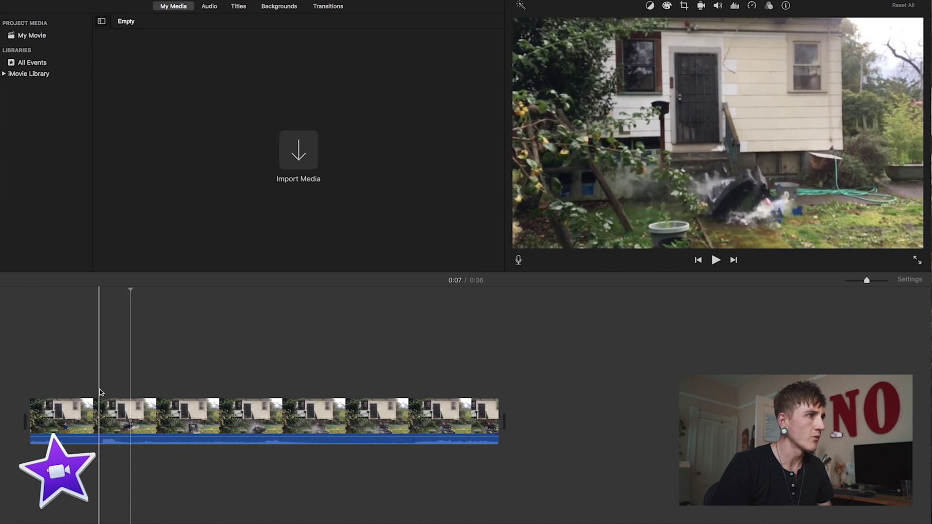
Detach the clip's audio and delete the separated green audio clip.
{"action": "right_click", "coordinate": [121, 425]}
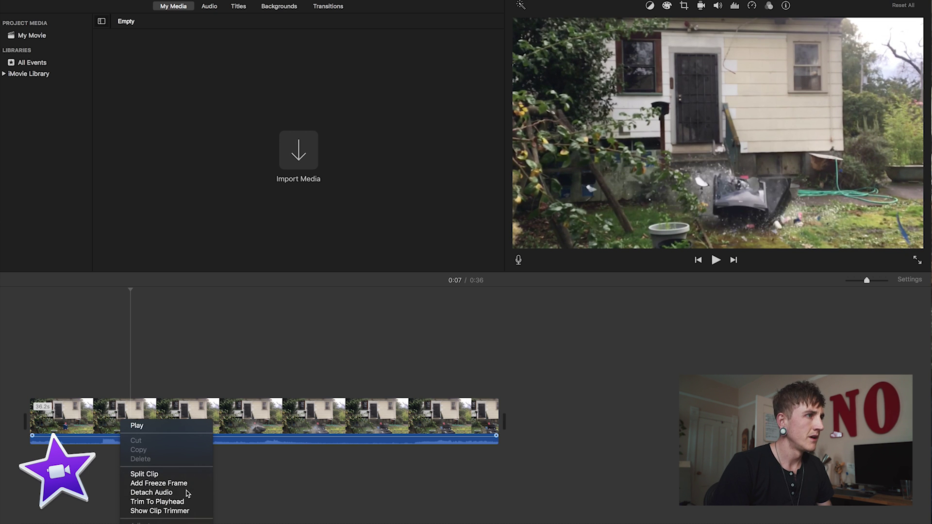
{"action": "left_click", "coordinate": [161, 474]}
{"action": "left_click", "coordinate": [158, 454]}
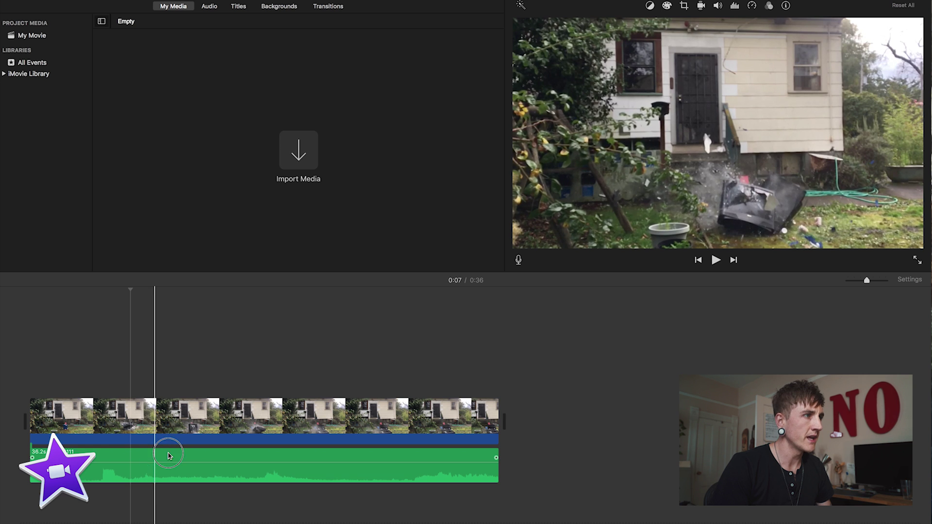
{"action": "right_click", "coordinate": [161, 452]}
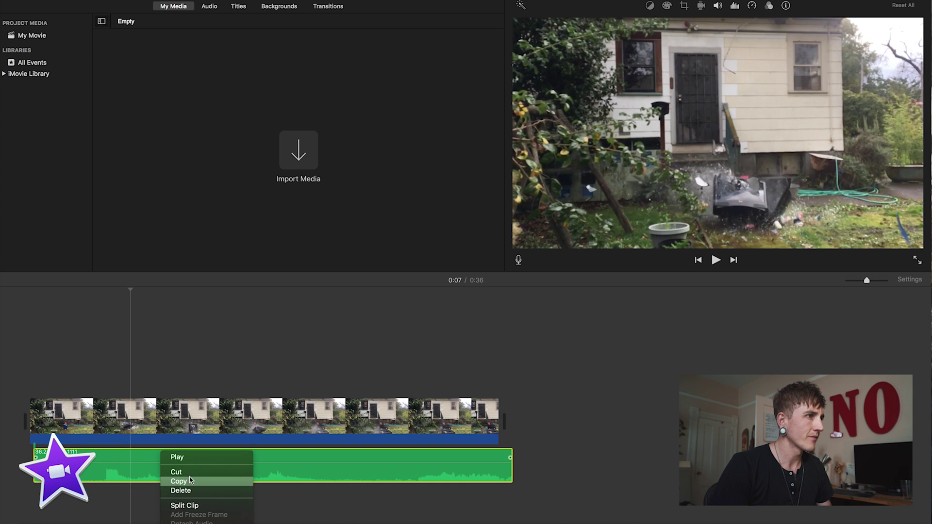
{"action": "right_click", "coordinate": [190, 478]}
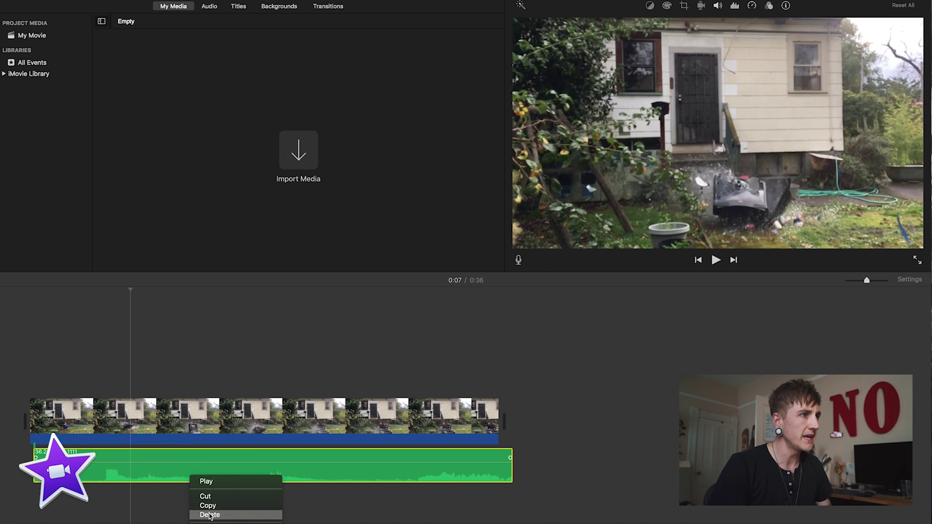
{"action": "left_click", "coordinate": [238, 514]}
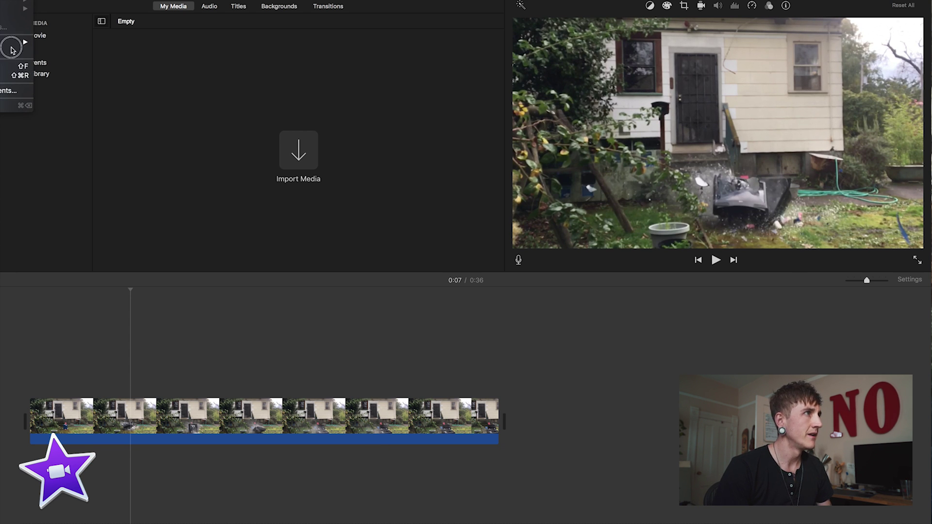
Start a File export from Share, keeping the Video and Audio format.
{"action": "mouse_move", "coordinate": [9, 45]}
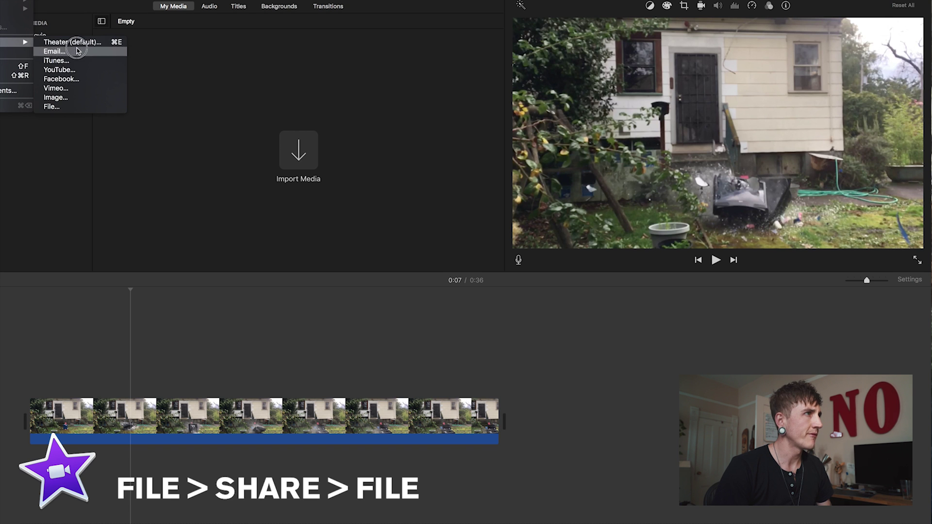
{"action": "left_click", "coordinate": [63, 107]}
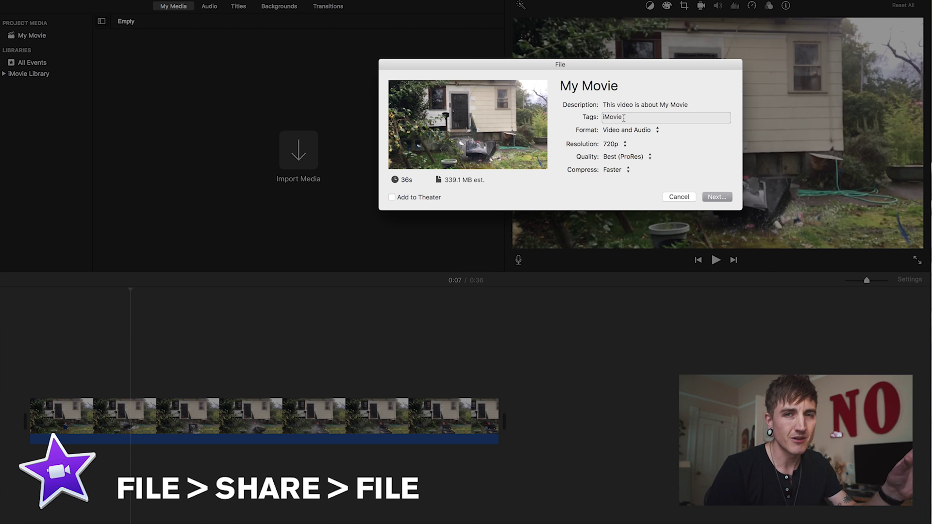
{"action": "left_click", "coordinate": [630, 117]}
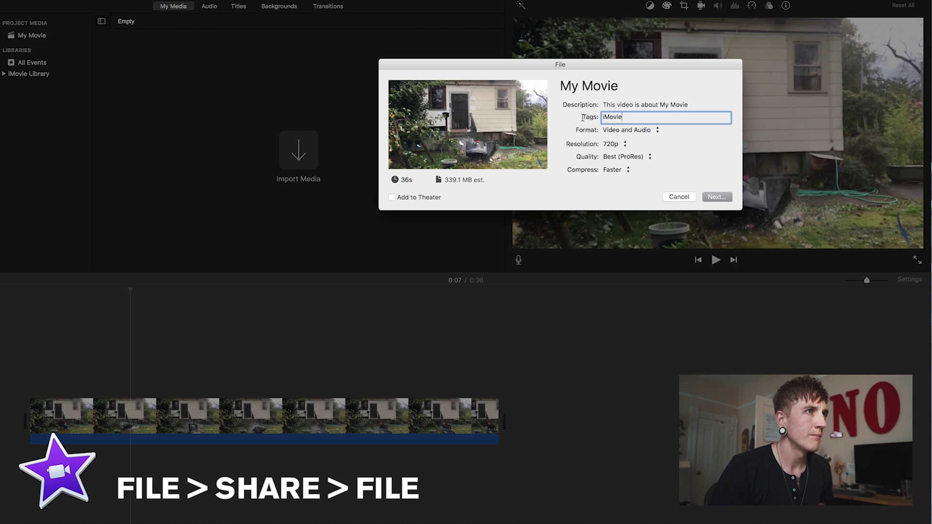
{"action": "left_click", "coordinate": [658, 131]}
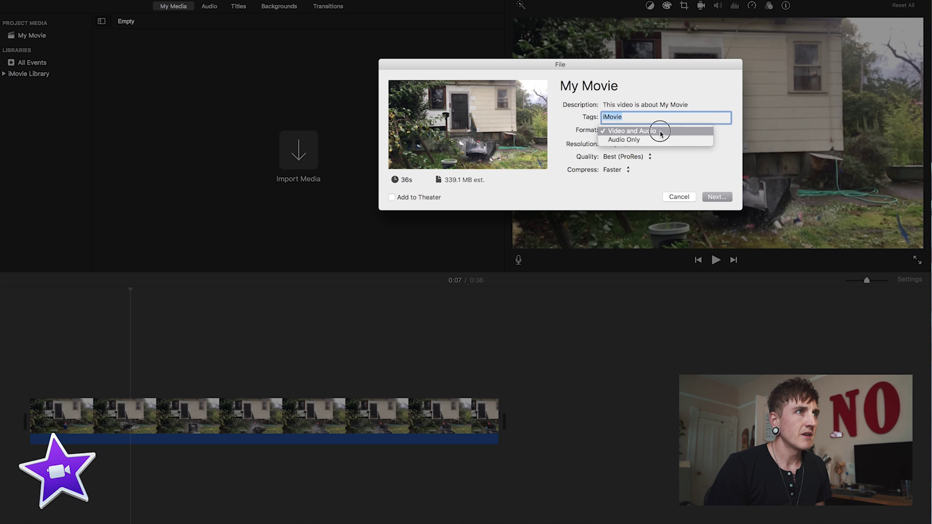
{"action": "left_click", "coordinate": [662, 132]}
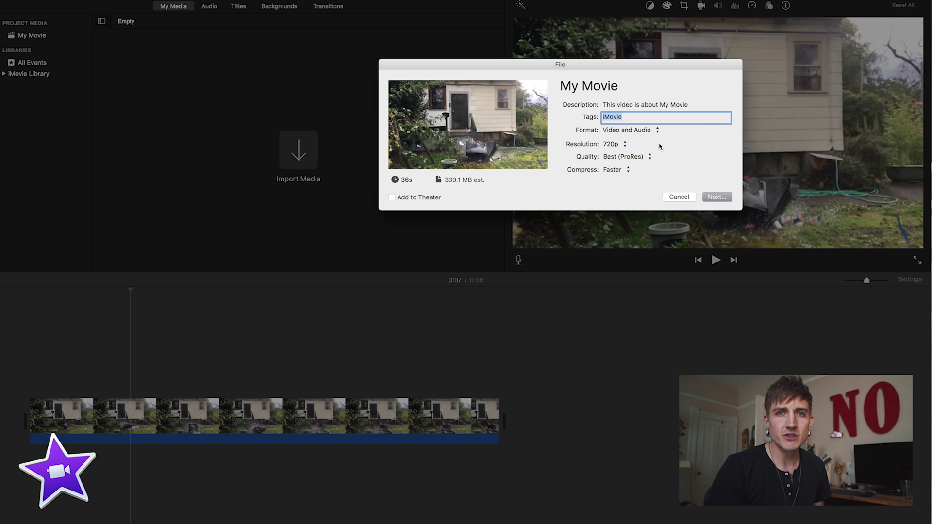
Keep 720p, set High quality and Better Quality compression, and continue to the save dialog.
{"action": "left_click", "coordinate": [627, 144]}
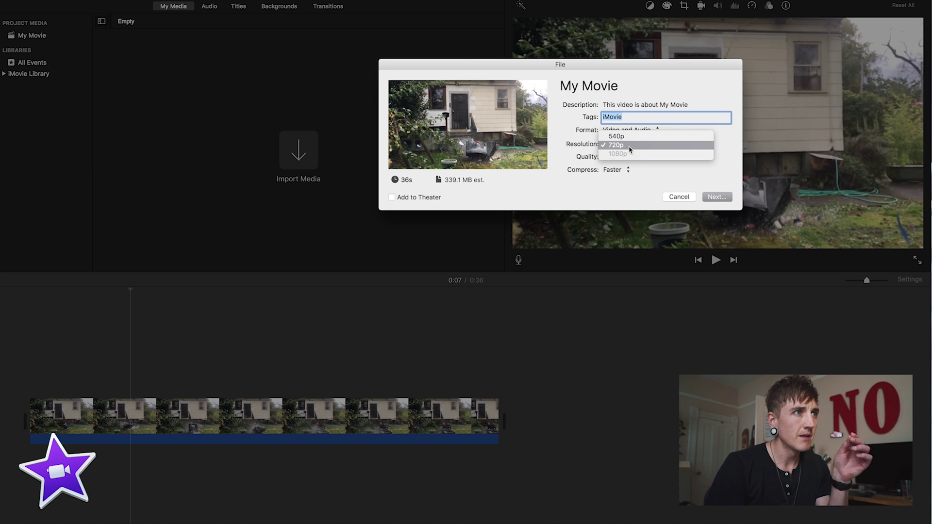
{"action": "left_click", "coordinate": [674, 169]}
{"action": "left_click", "coordinate": [635, 158]}
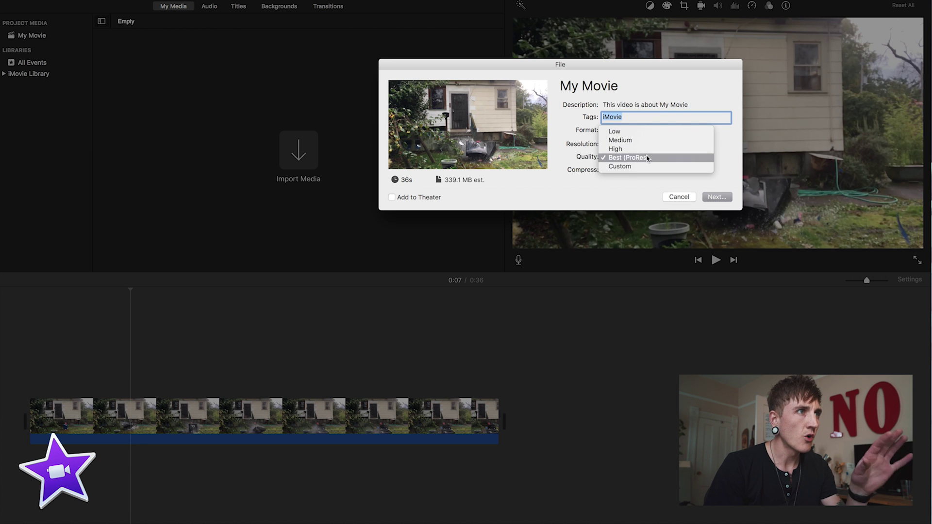
{"action": "left_click", "coordinate": [624, 148]}
{"action": "left_click", "coordinate": [627, 170]}
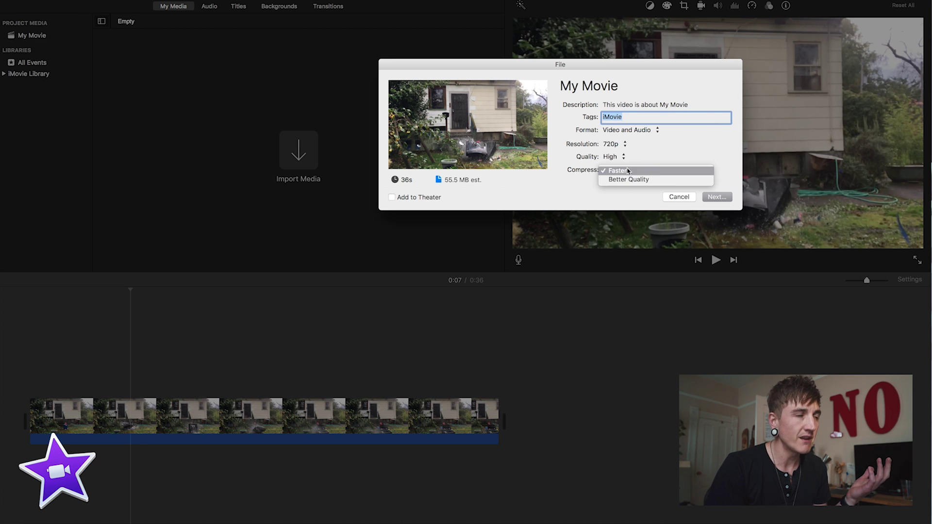
{"action": "left_click", "coordinate": [628, 179]}
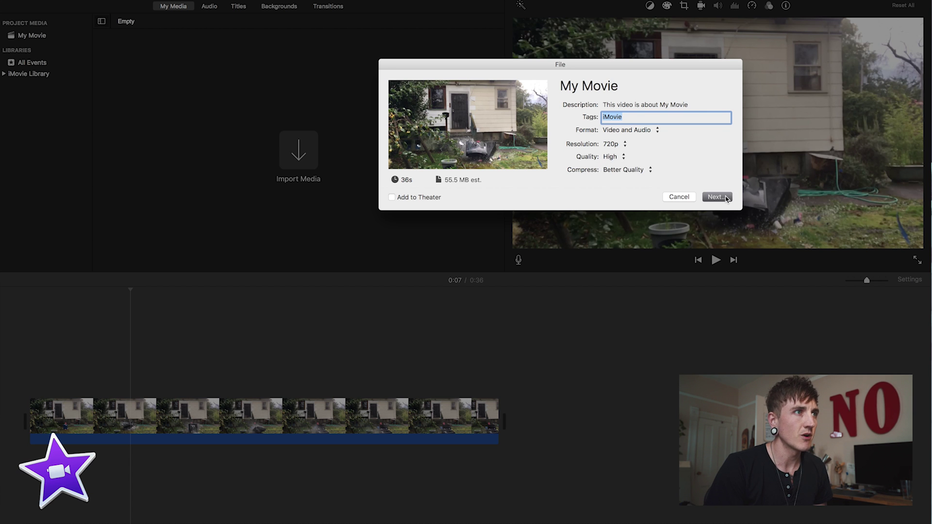
{"action": "left_click", "coordinate": [717, 197]}
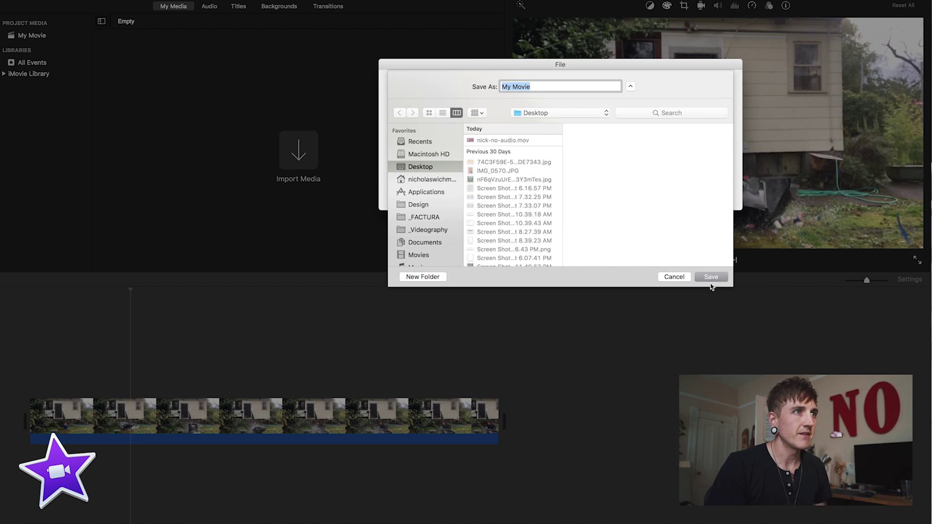
Cancel the Save As sheet and the File export dialog without exporting.
{"action": "left_click", "coordinate": [672, 278]}
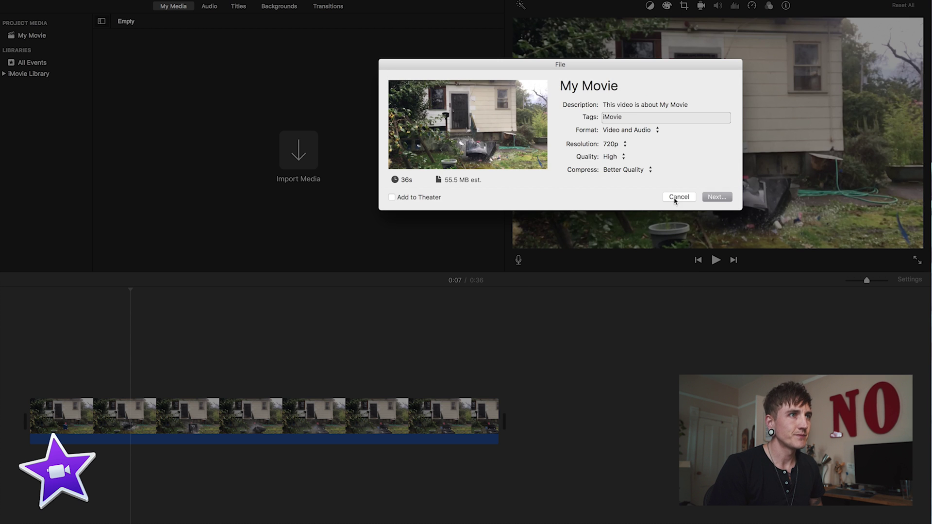
{"action": "left_click", "coordinate": [678, 197]}
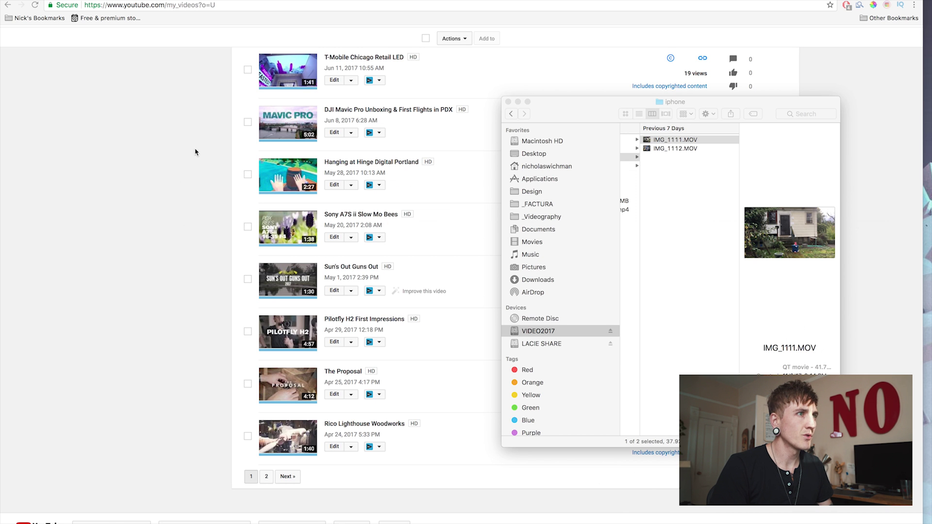
Open VLC's Convert & Stream for IMG_1111.MOV and its H.264 + MP3 (MP4) profile settings.
{"action": "key", "text": "super+Tab"}
{"action": "key", "text": "super+Tab"}
{"action": "key", "text": "super+Tab"}
{"action": "key", "text": "super+Tab"}
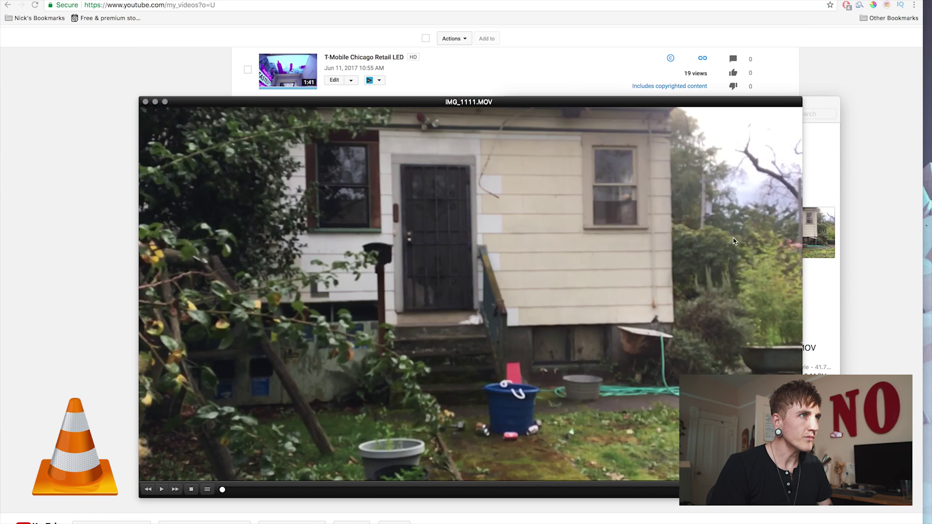
{"action": "left_click_drag", "start_coordinate": [429, 331], "coordinate": [398, 291]}
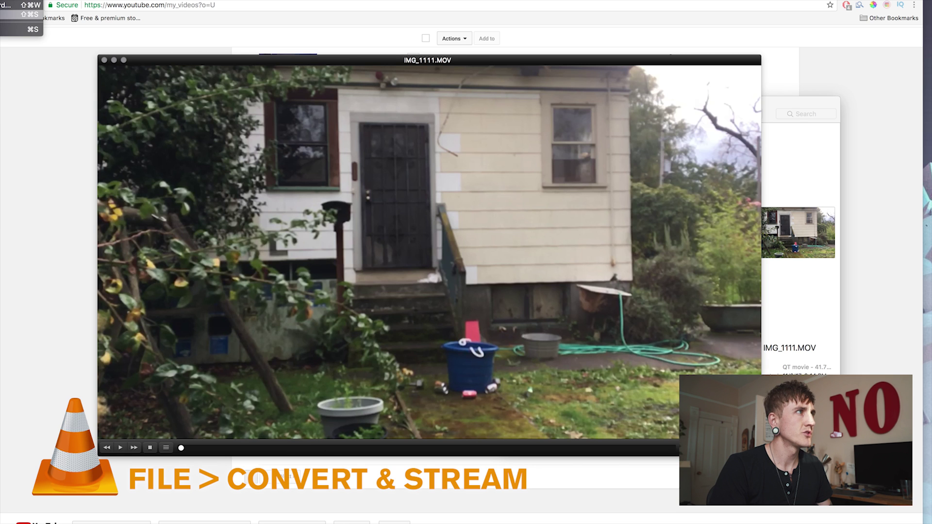
{"action": "key", "text": "Return"}
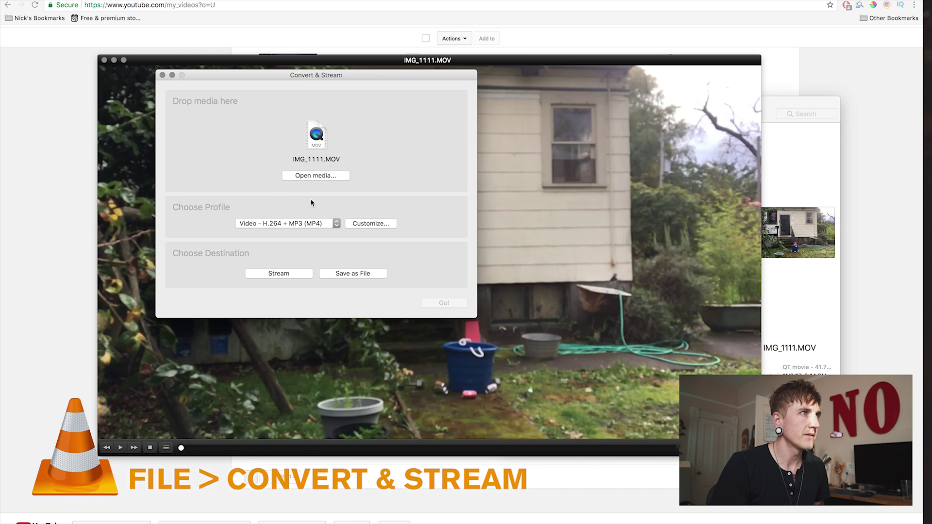
{"action": "left_click", "coordinate": [367, 227]}
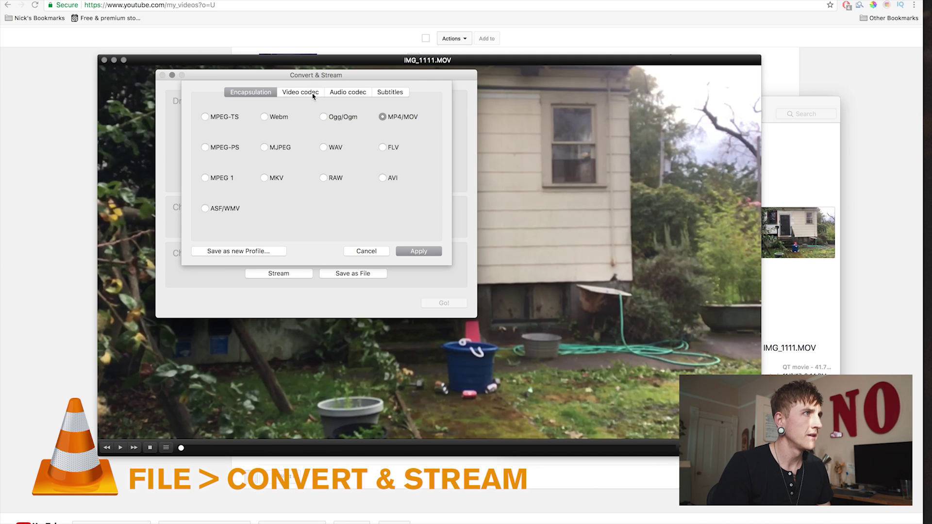
Keep the original video track, leave the audio track off, and apply the profile changes.
{"action": "left_click", "coordinate": [313, 94]}
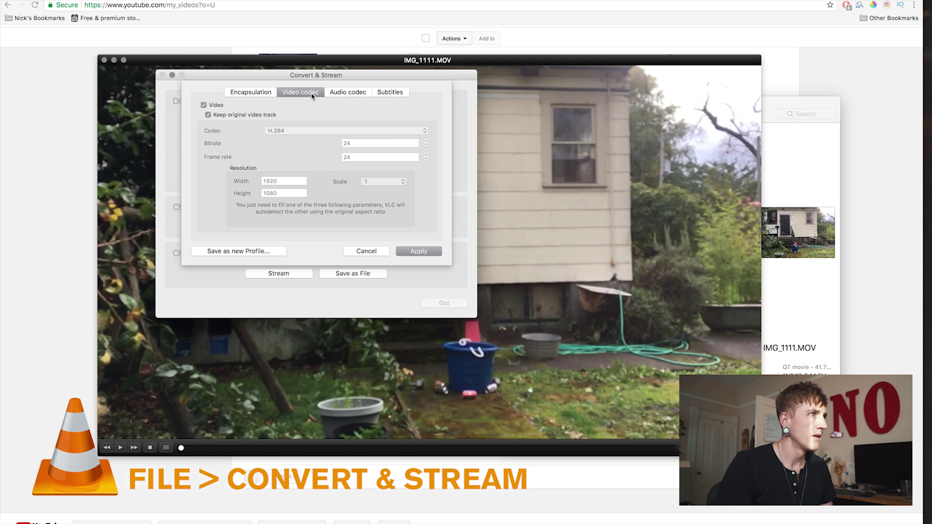
{"action": "left_click", "coordinate": [209, 116]}
{"action": "left_click", "coordinate": [209, 116]}
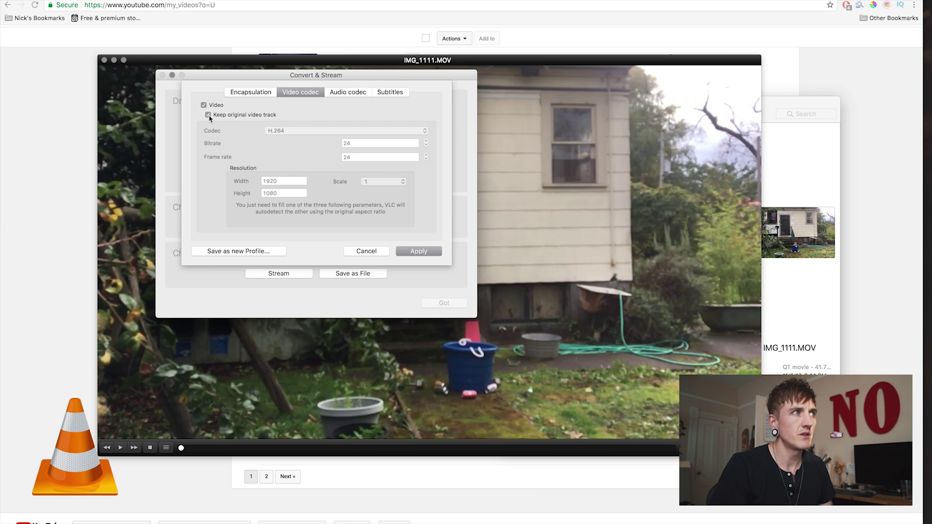
{"action": "left_click", "coordinate": [336, 95]}
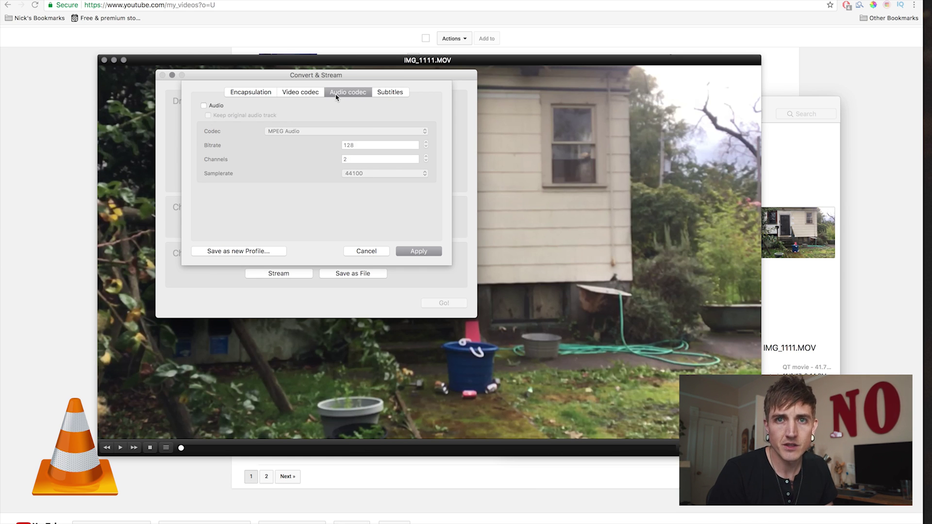
{"action": "left_click", "coordinate": [206, 106]}
{"action": "left_click", "coordinate": [204, 106]}
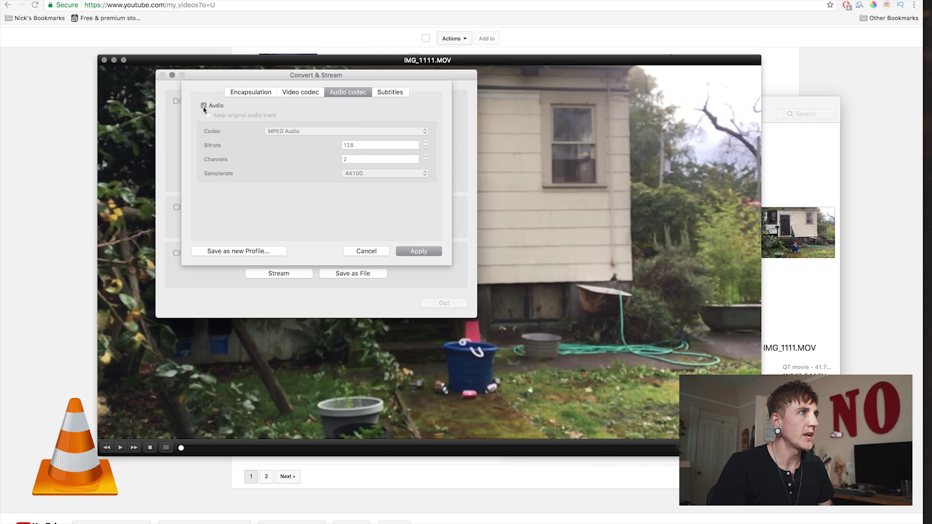
{"action": "left_click", "coordinate": [245, 93]}
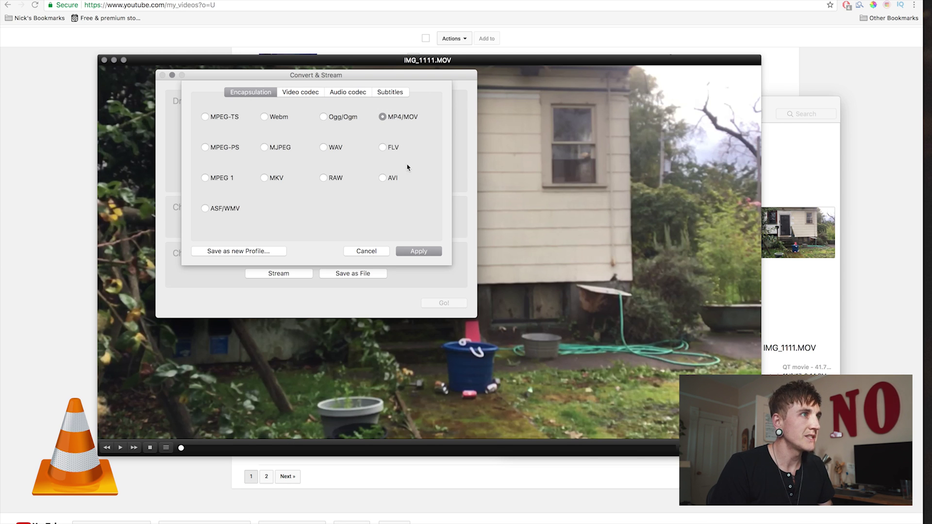
{"action": "left_click", "coordinate": [408, 252]}
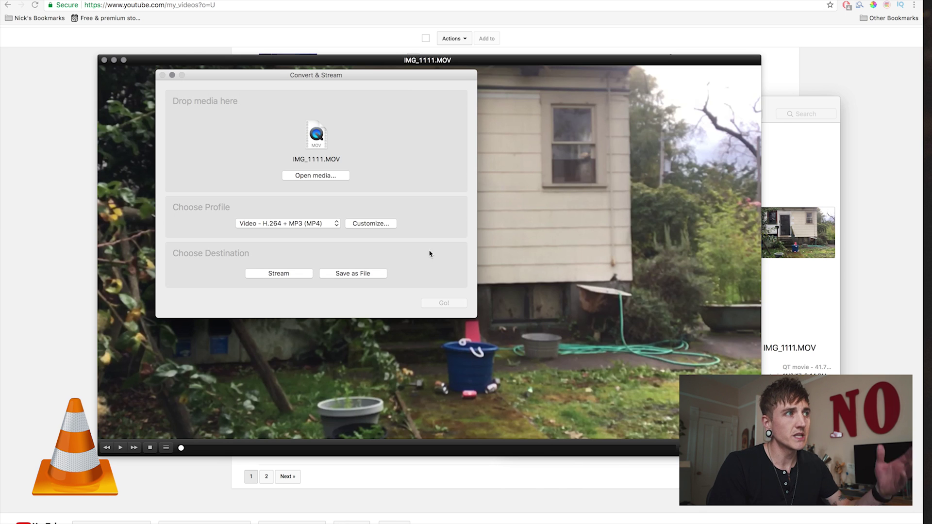
Set the destination to Save as File, dismissing the Browse prompt without picking a location.
{"action": "left_click", "coordinate": [347, 273]}
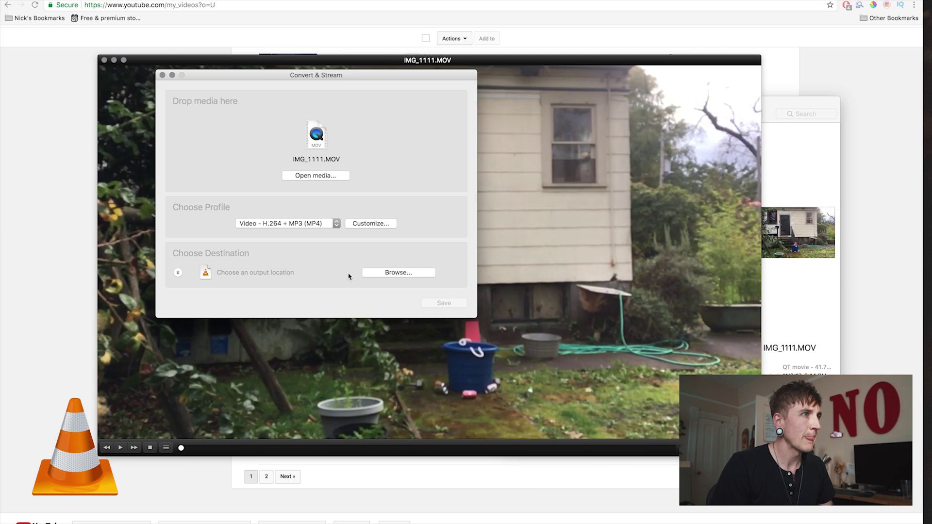
{"action": "left_click", "coordinate": [396, 273]}
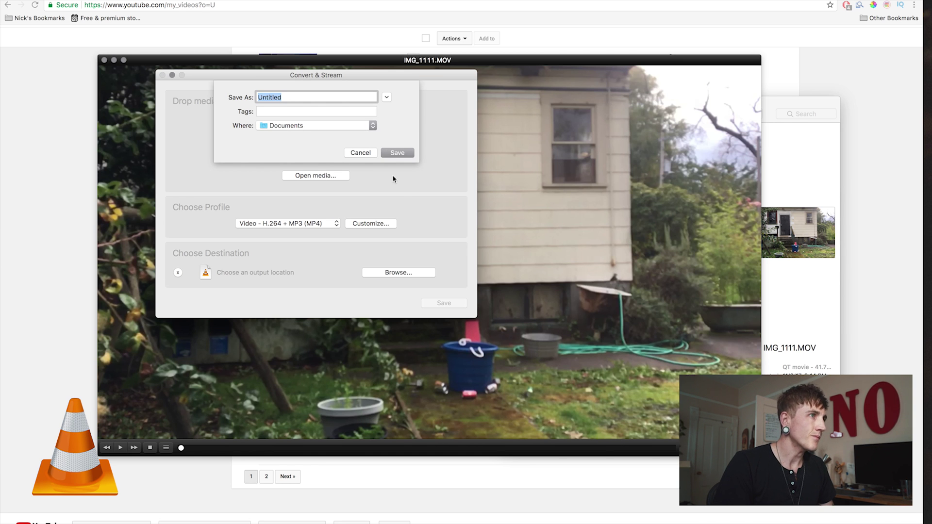
{"action": "left_click", "coordinate": [360, 152]}
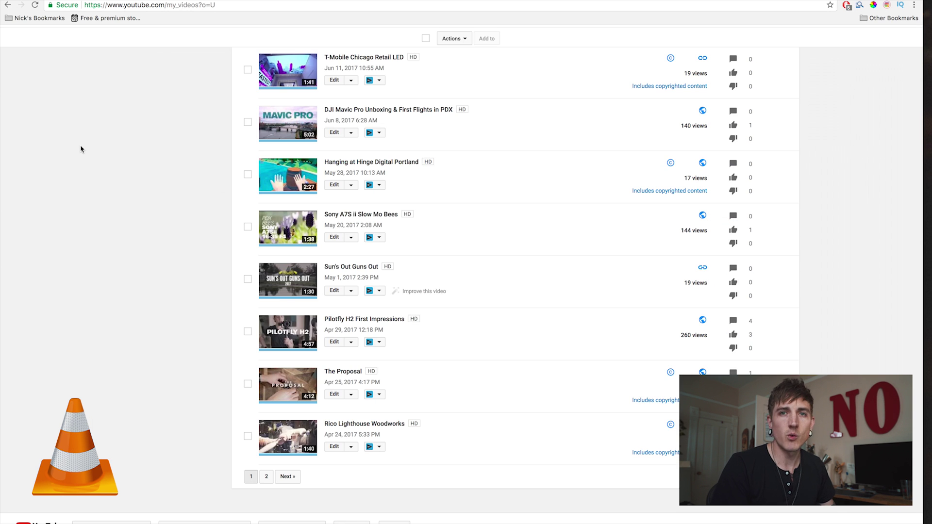
{"action": "key", "text": "super+Tab"}
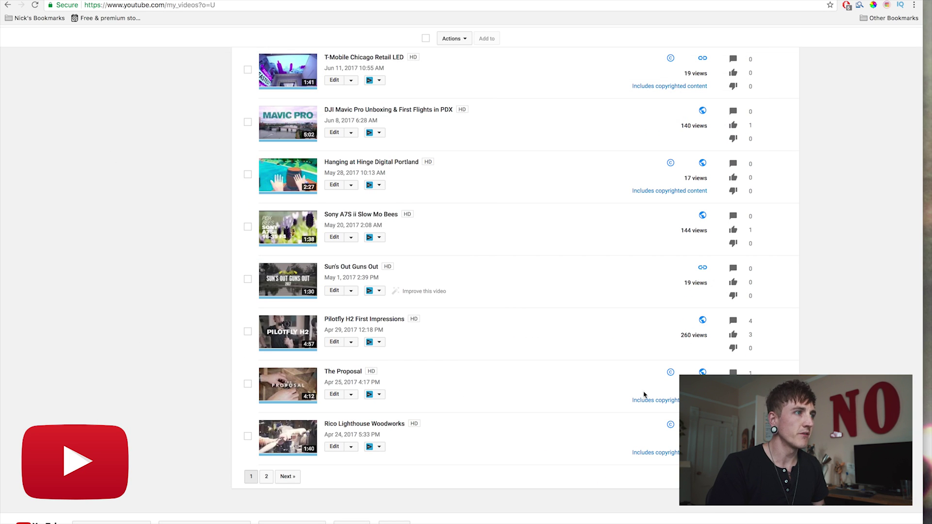
Open the Audio editor for Hanging at Hinge Digital Portland and save it in place, confirming.
{"action": "scroll", "coordinate": [645, 394], "scroll_direction": "up", "scroll_amount": 12}
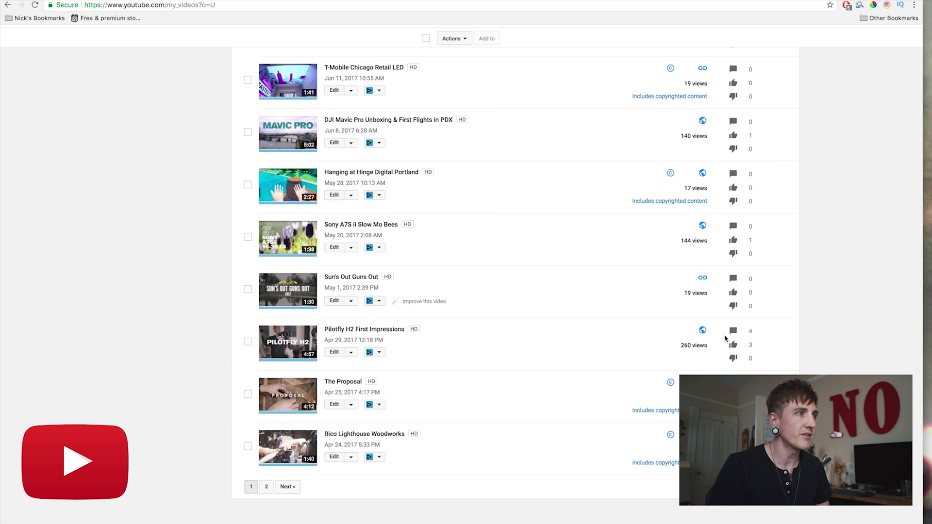
{"action": "scroll", "coordinate": [726, 338], "scroll_direction": "down", "scroll_amount": 10}
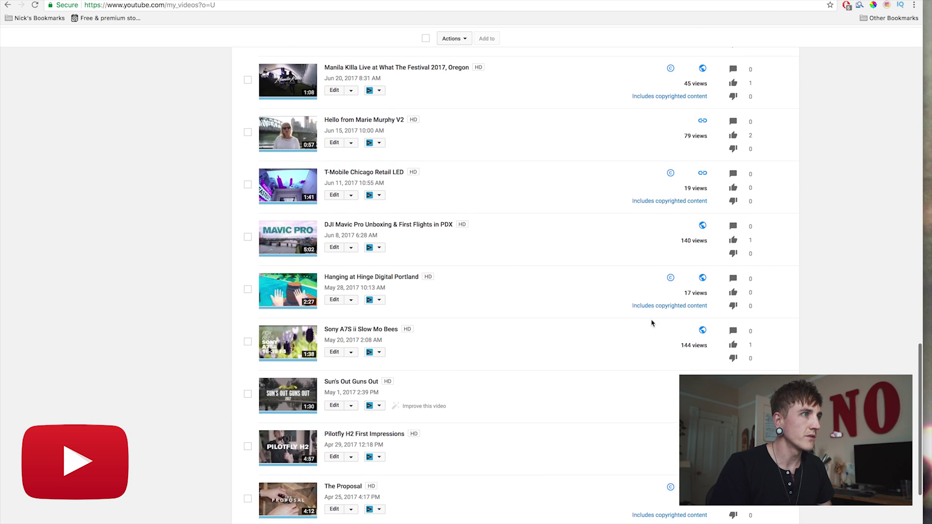
{"action": "scroll", "coordinate": [464, 270], "scroll_direction": "down", "scroll_amount": 1}
{"action": "left_click", "coordinate": [352, 269]}
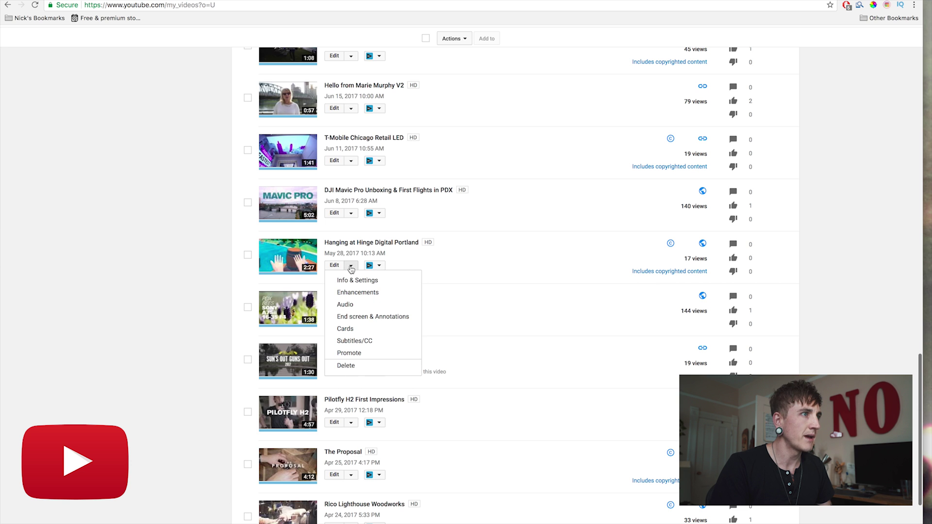
{"action": "left_click", "coordinate": [358, 306]}
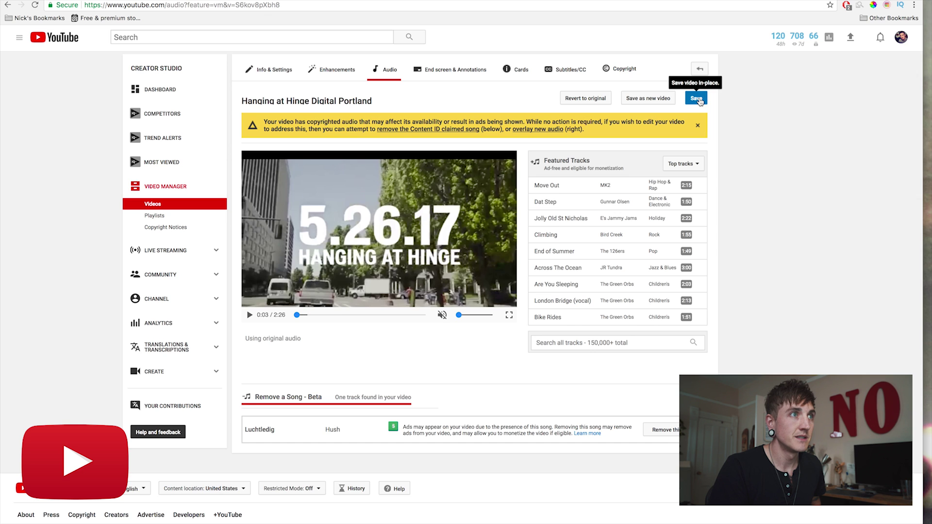
{"action": "left_click", "coordinate": [698, 98]}
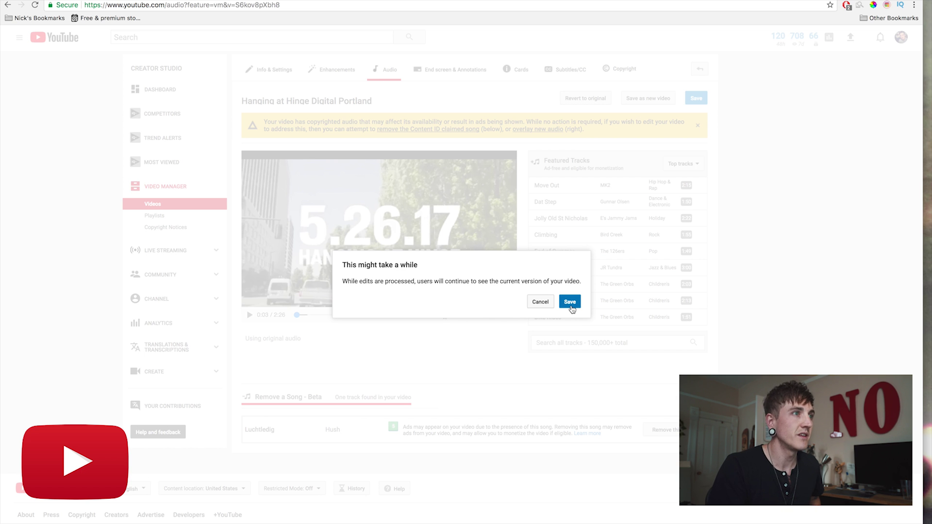
{"action": "left_click", "coordinate": [571, 306]}
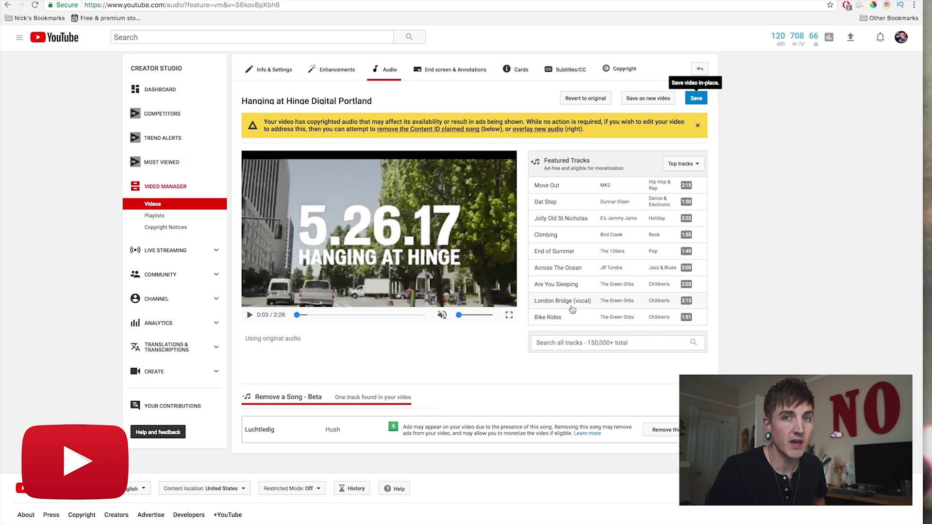